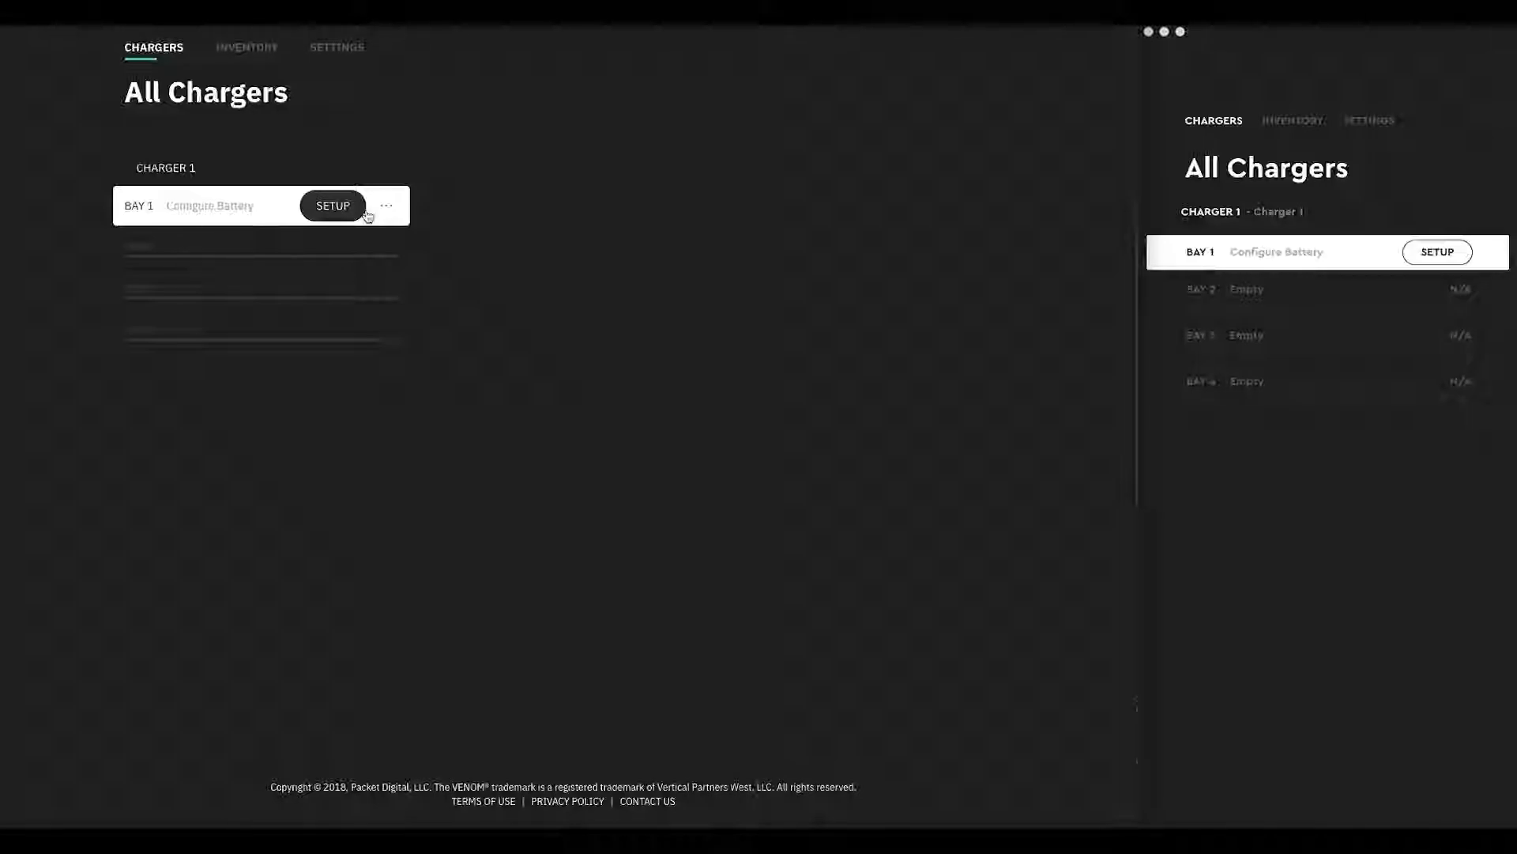
View the battery setup options for Bay 1 of Charger 1 and cancel without choosing one.
left_click(366, 214)
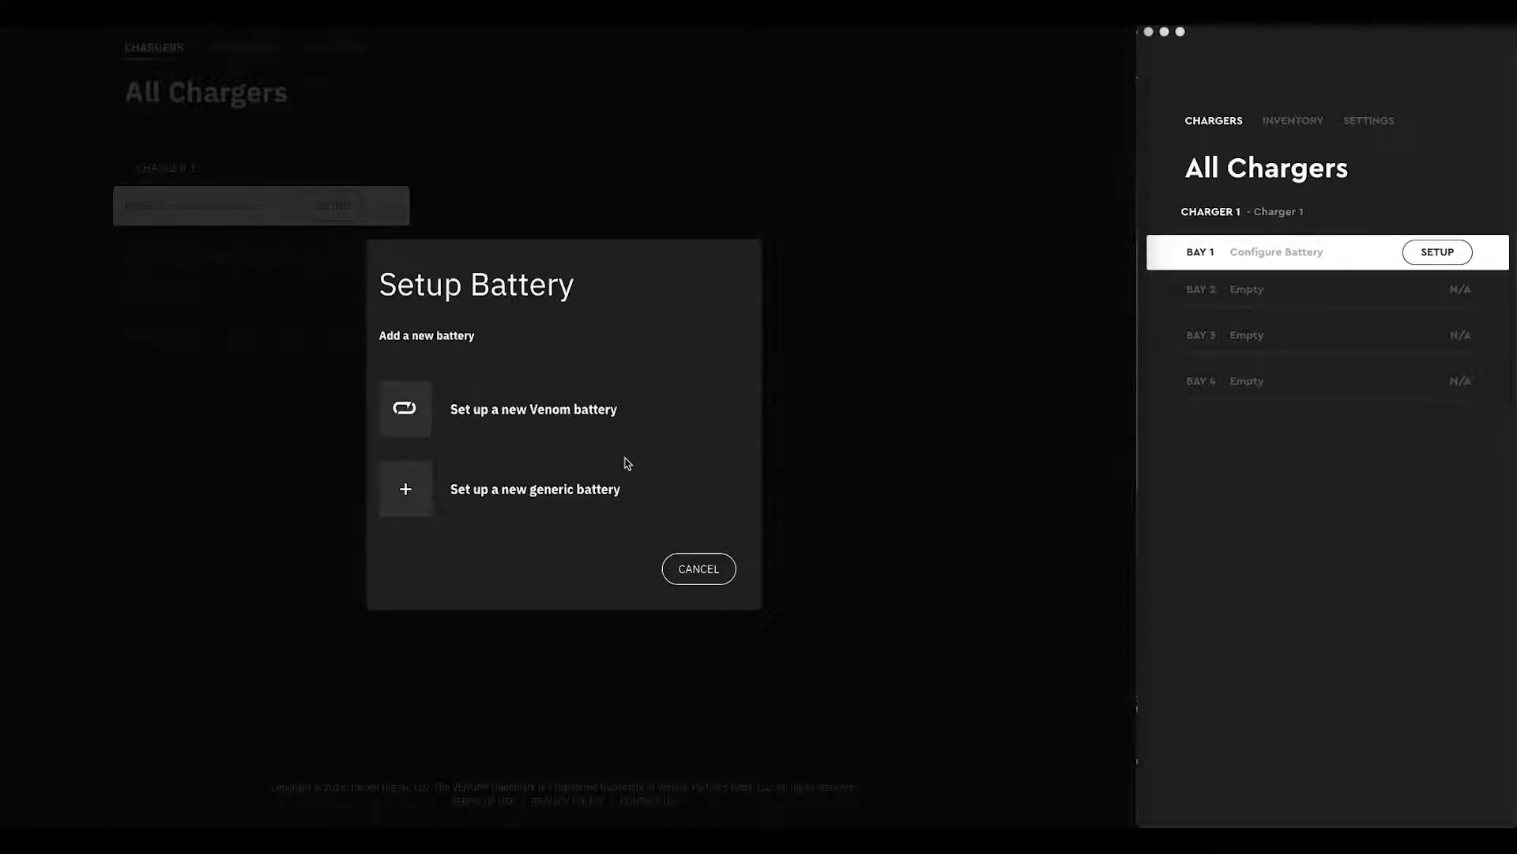
left_click(691, 572)
Start setting up a new generic battery from the inventory, with the name 25025_QT and manufacturer Venom.
left_click(244, 52)
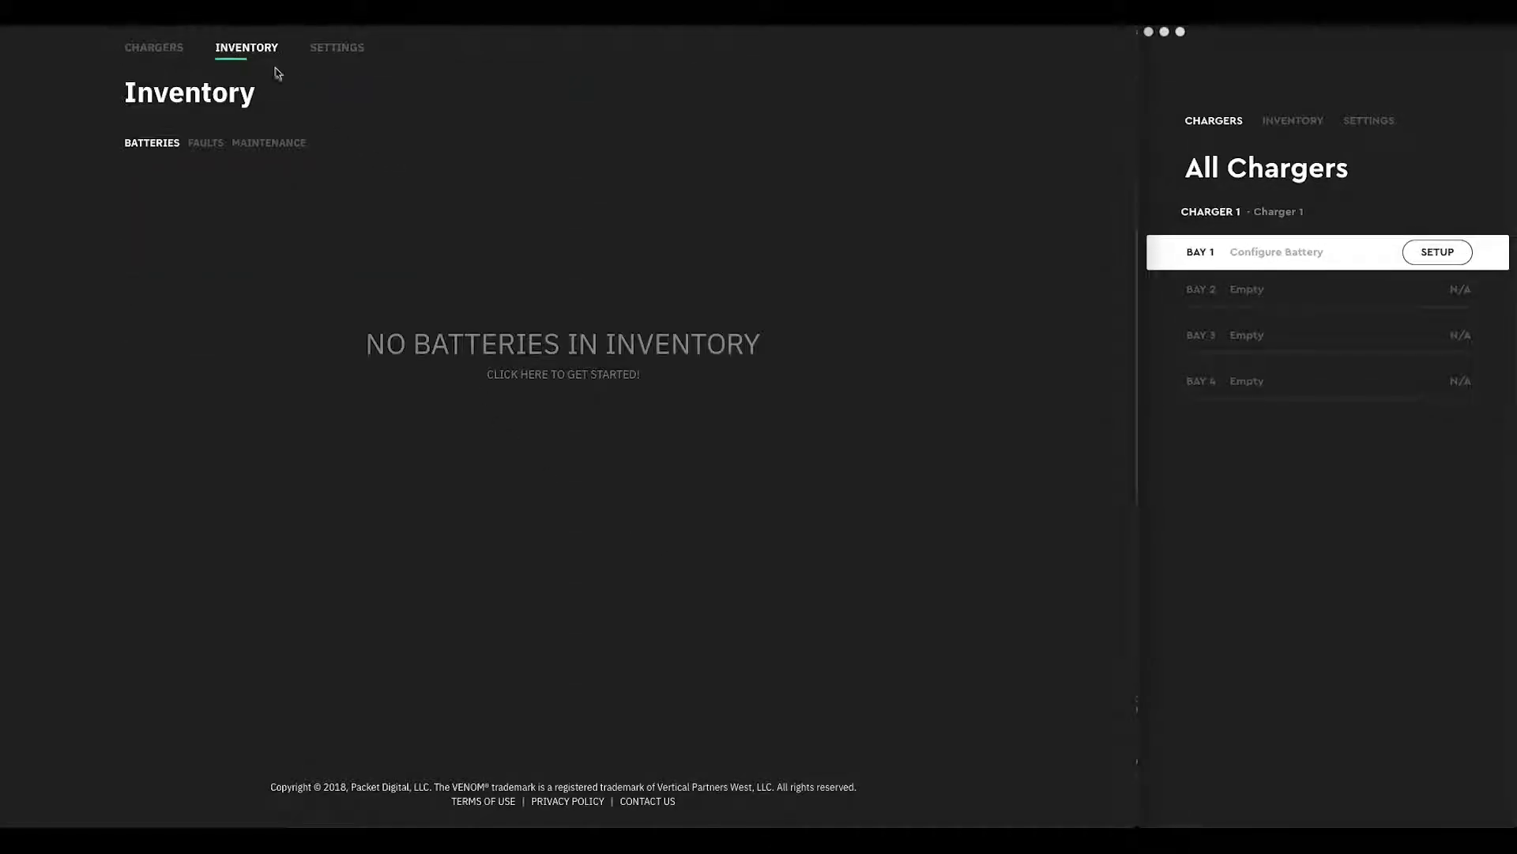
left_click(585, 376)
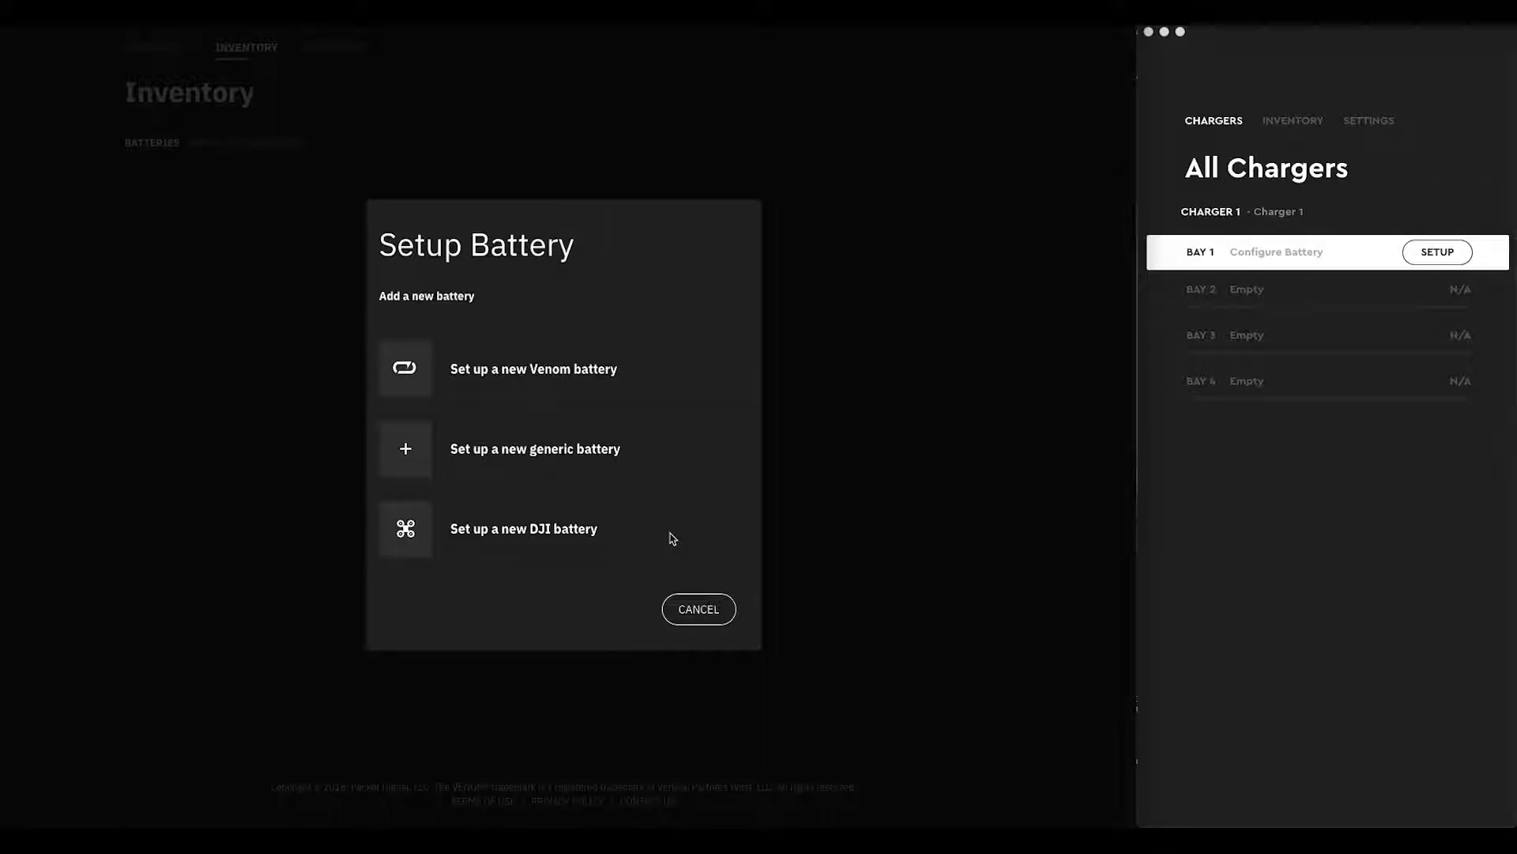
left_click(406, 452)
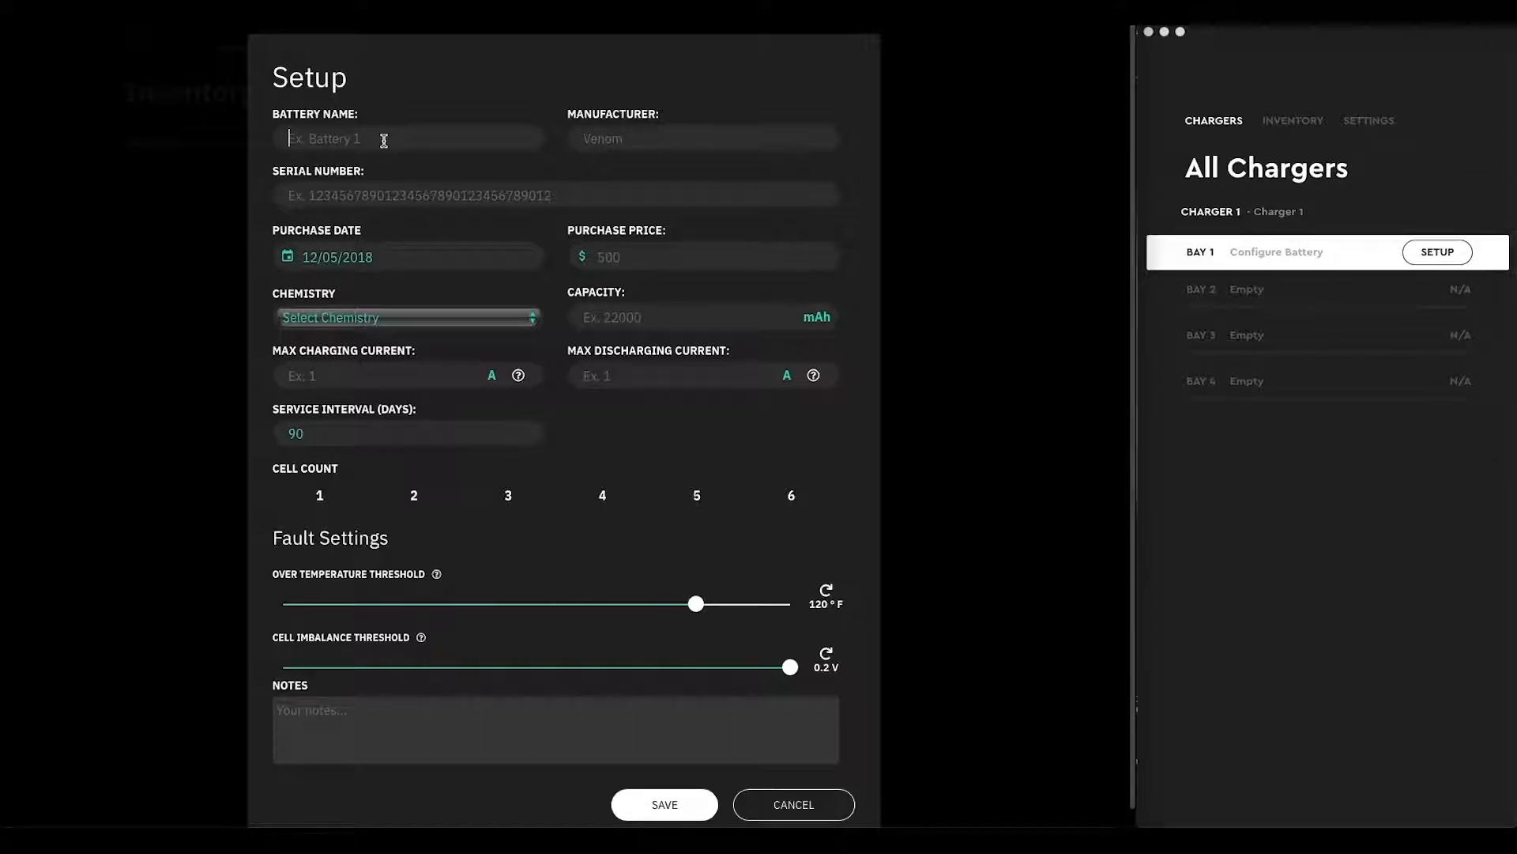
type("25025_0")
type("T")
left_click(584, 138)
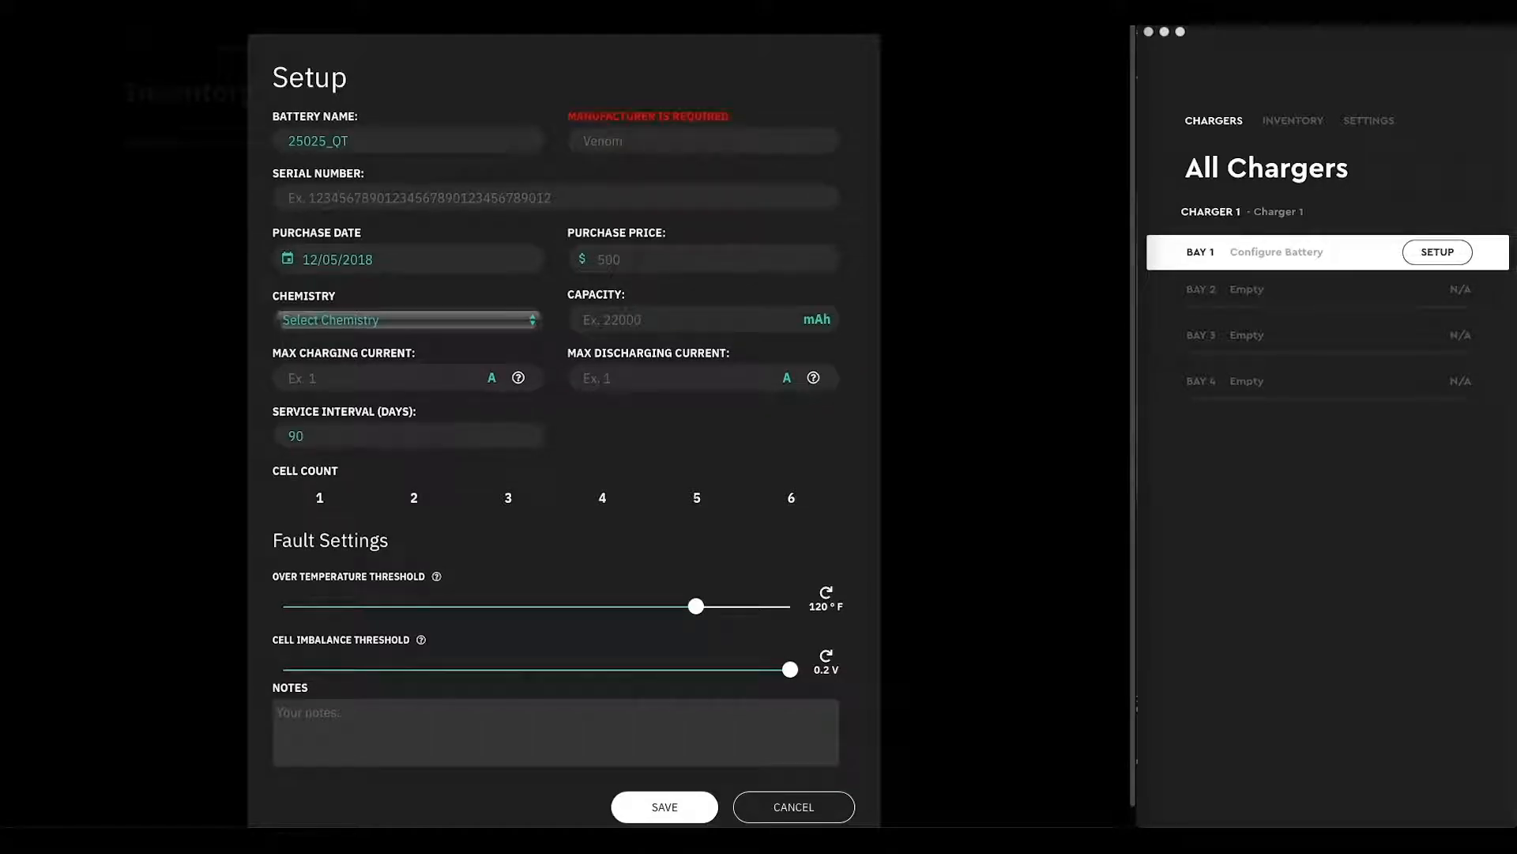
type("Venom")
key("Tab")
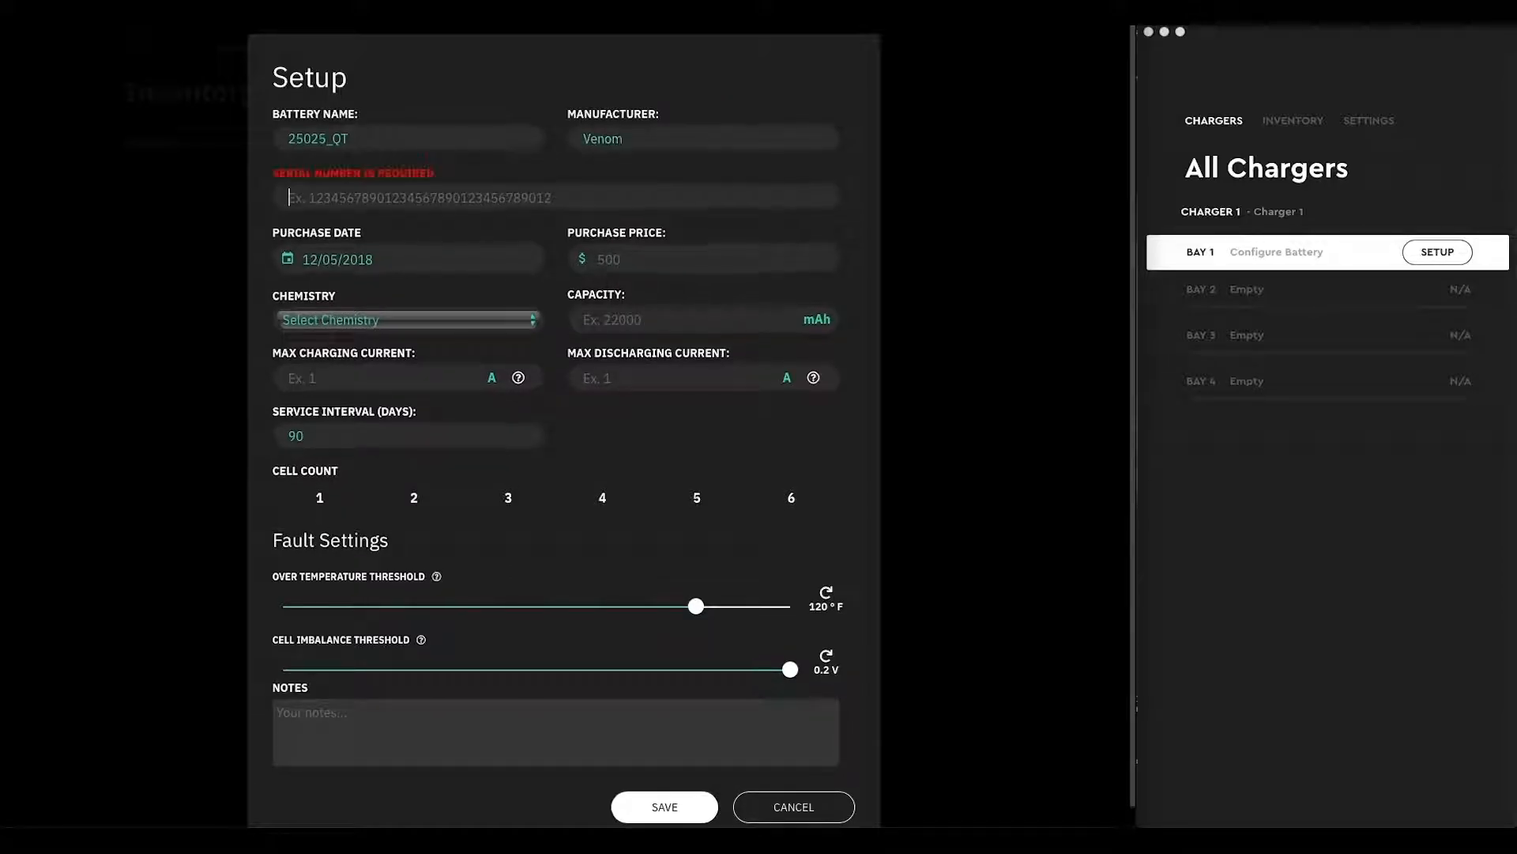
Enter the serial number 123567895 and a purchase price of $89.99, keeping the purchase date 12/05/2018.
type("1235")
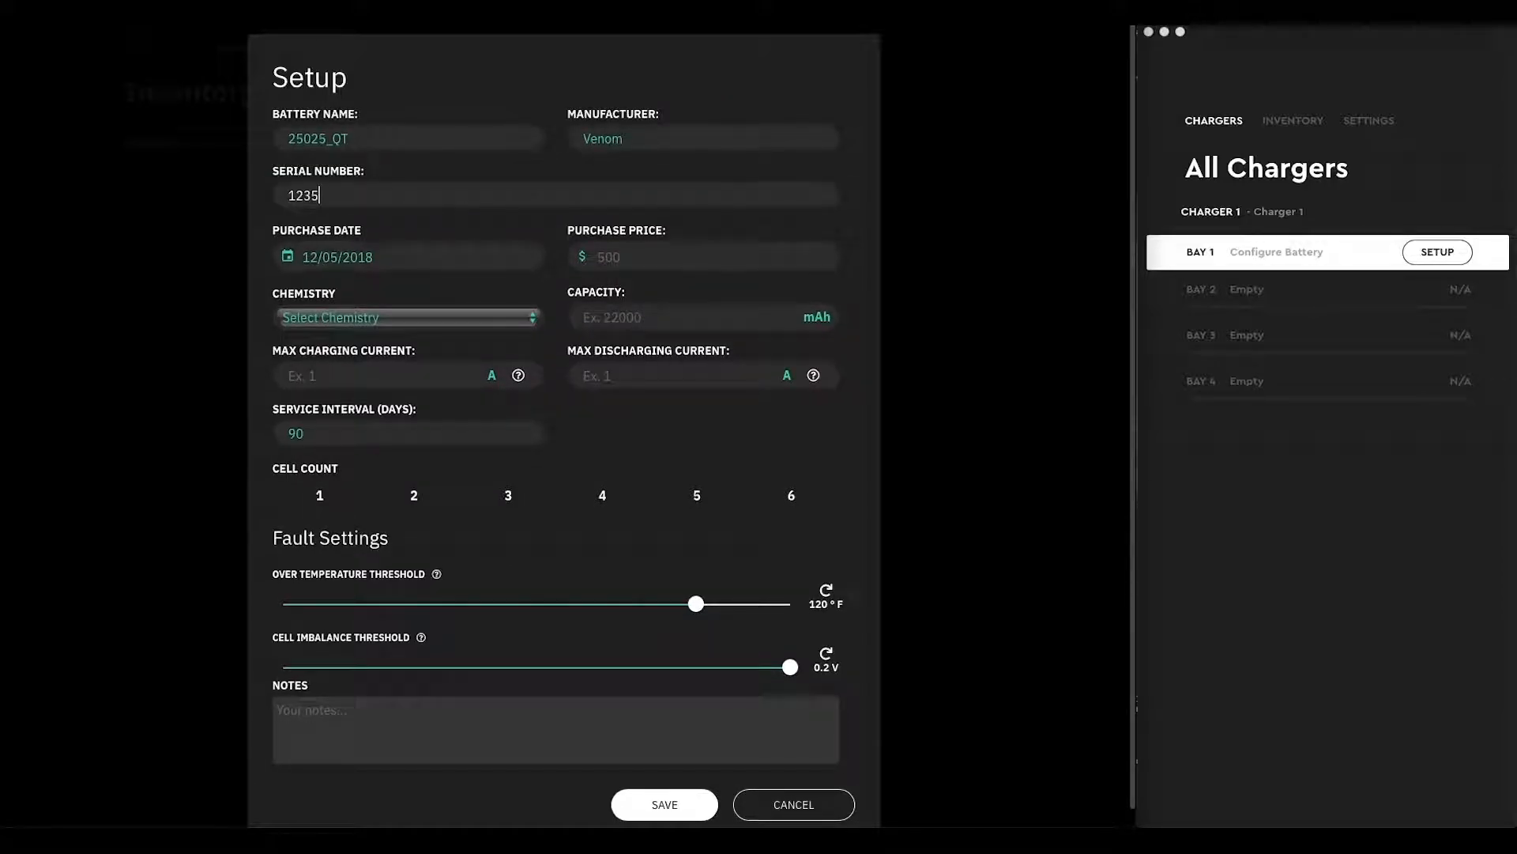
type("67895")
left_click(410, 255)
left_click(627, 260)
type("89.99")
Set the battery's chemistry to LiPo and its capacity to 2500 mAh.
left_click(501, 318)
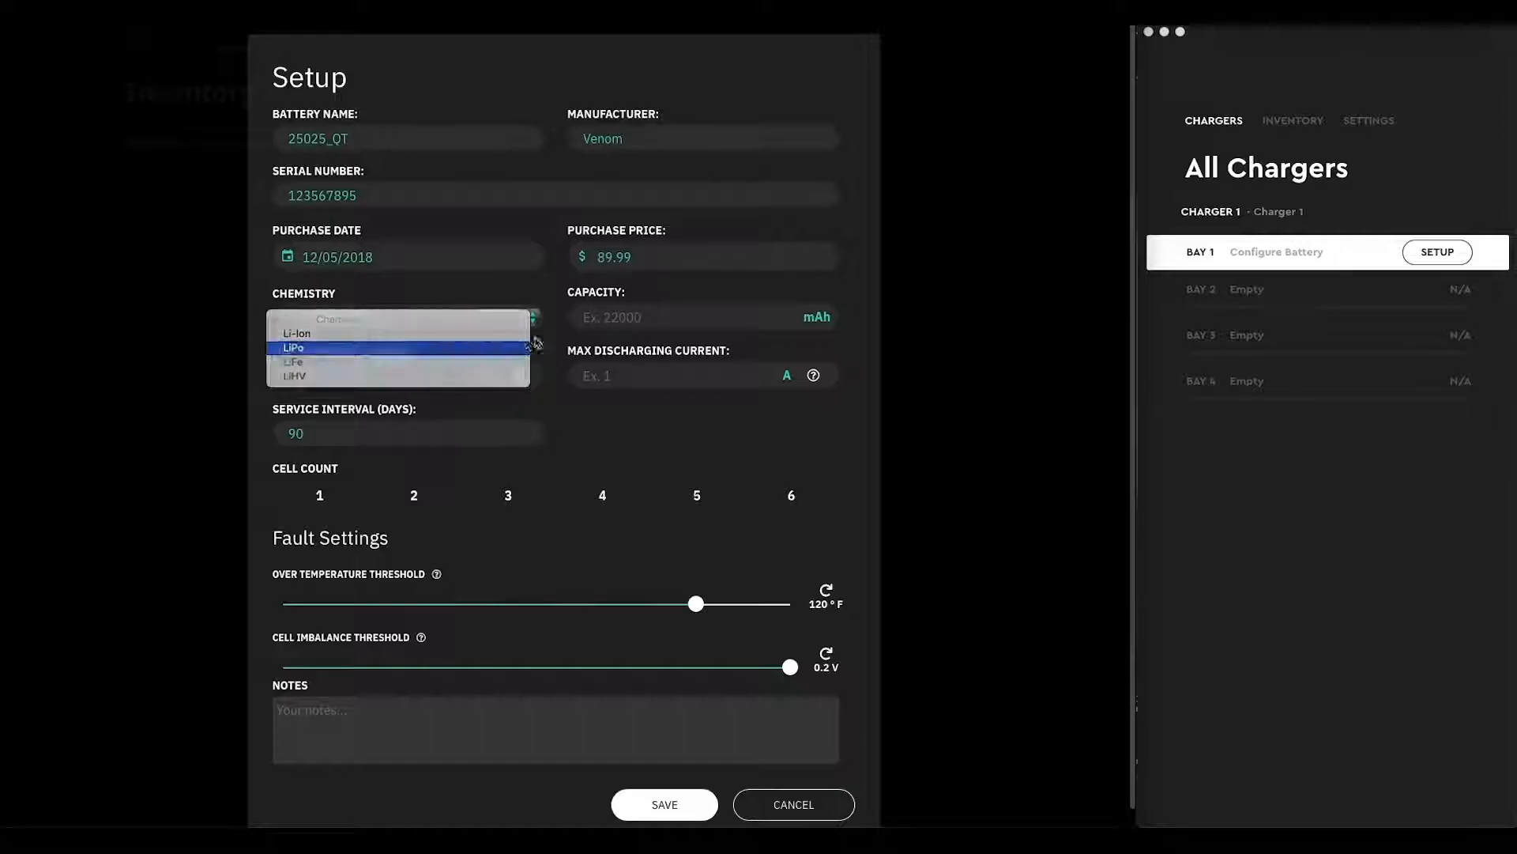
left_click(486, 348)
left_click(613, 317)
type("2500")
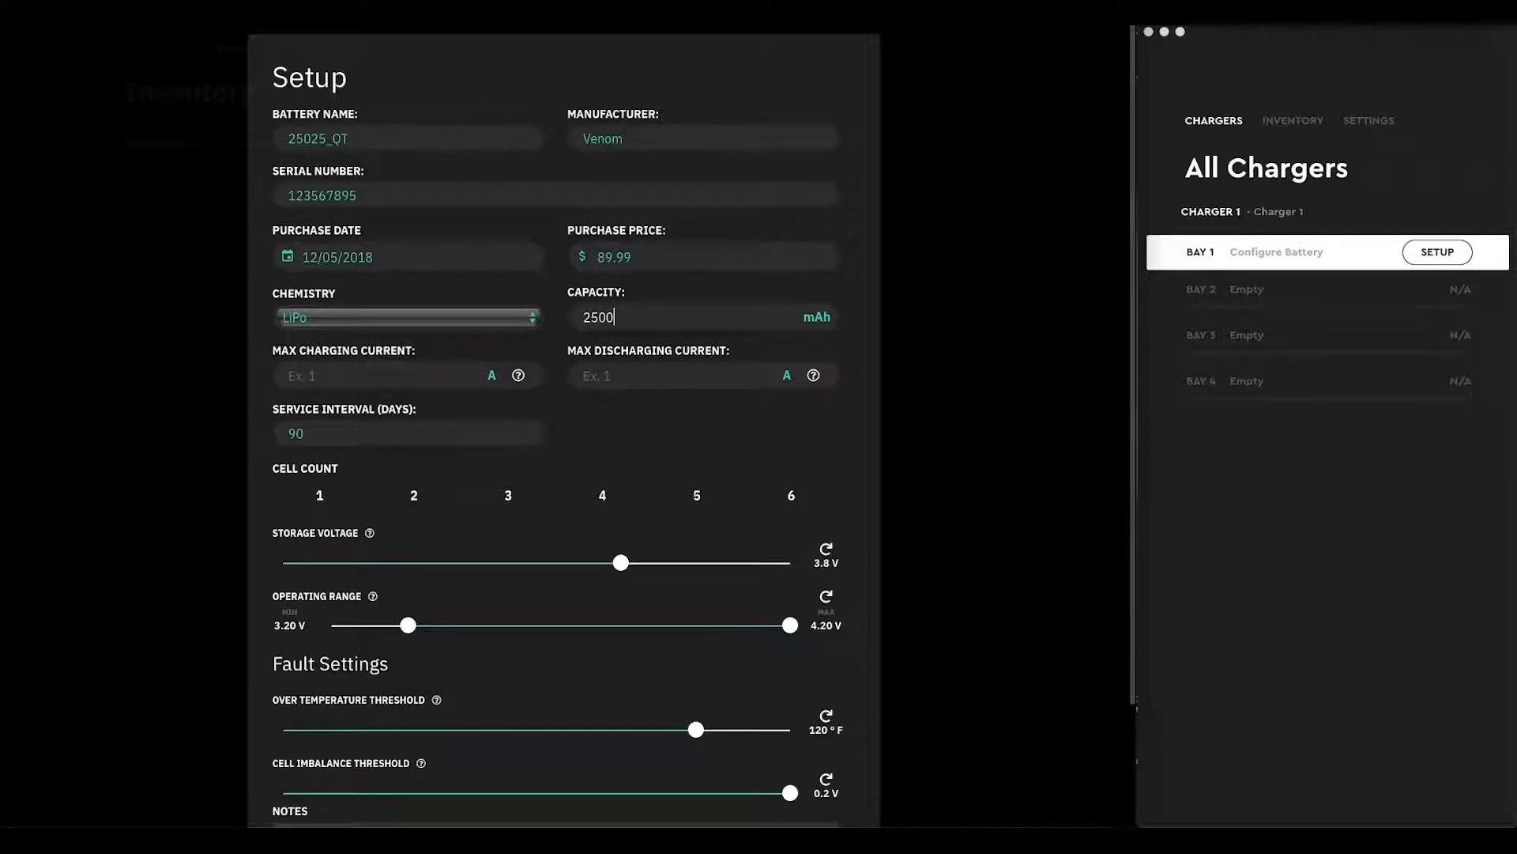
Set the maximum charging and discharging currents to 2.5 A and the cell count to 6, and save the battery.
left_click(346, 370)
left_click(791, 498)
scroll(457, 676, "down", 3)
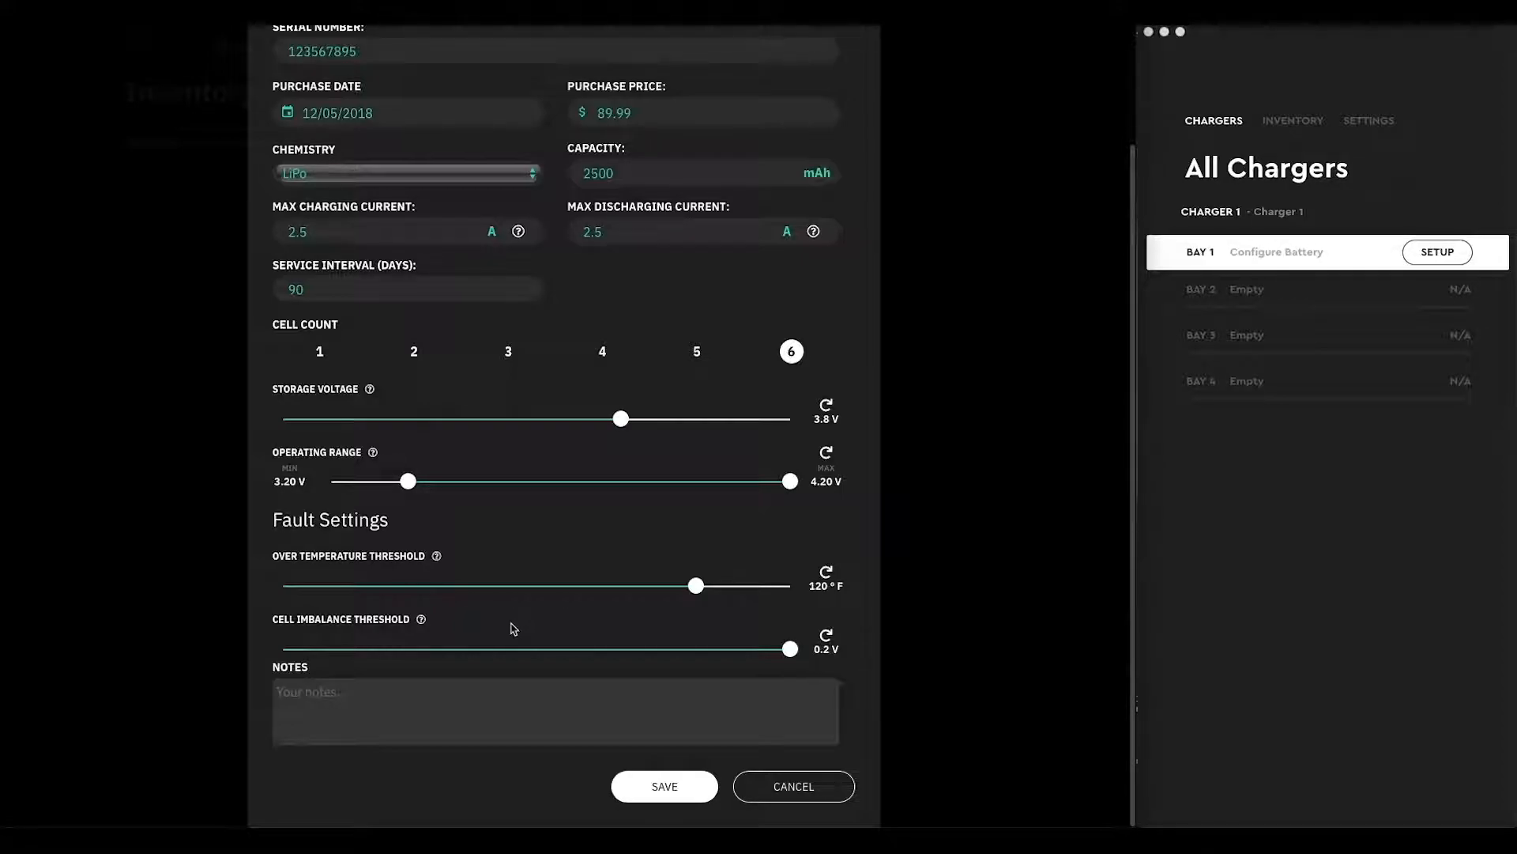
left_click(508, 690)
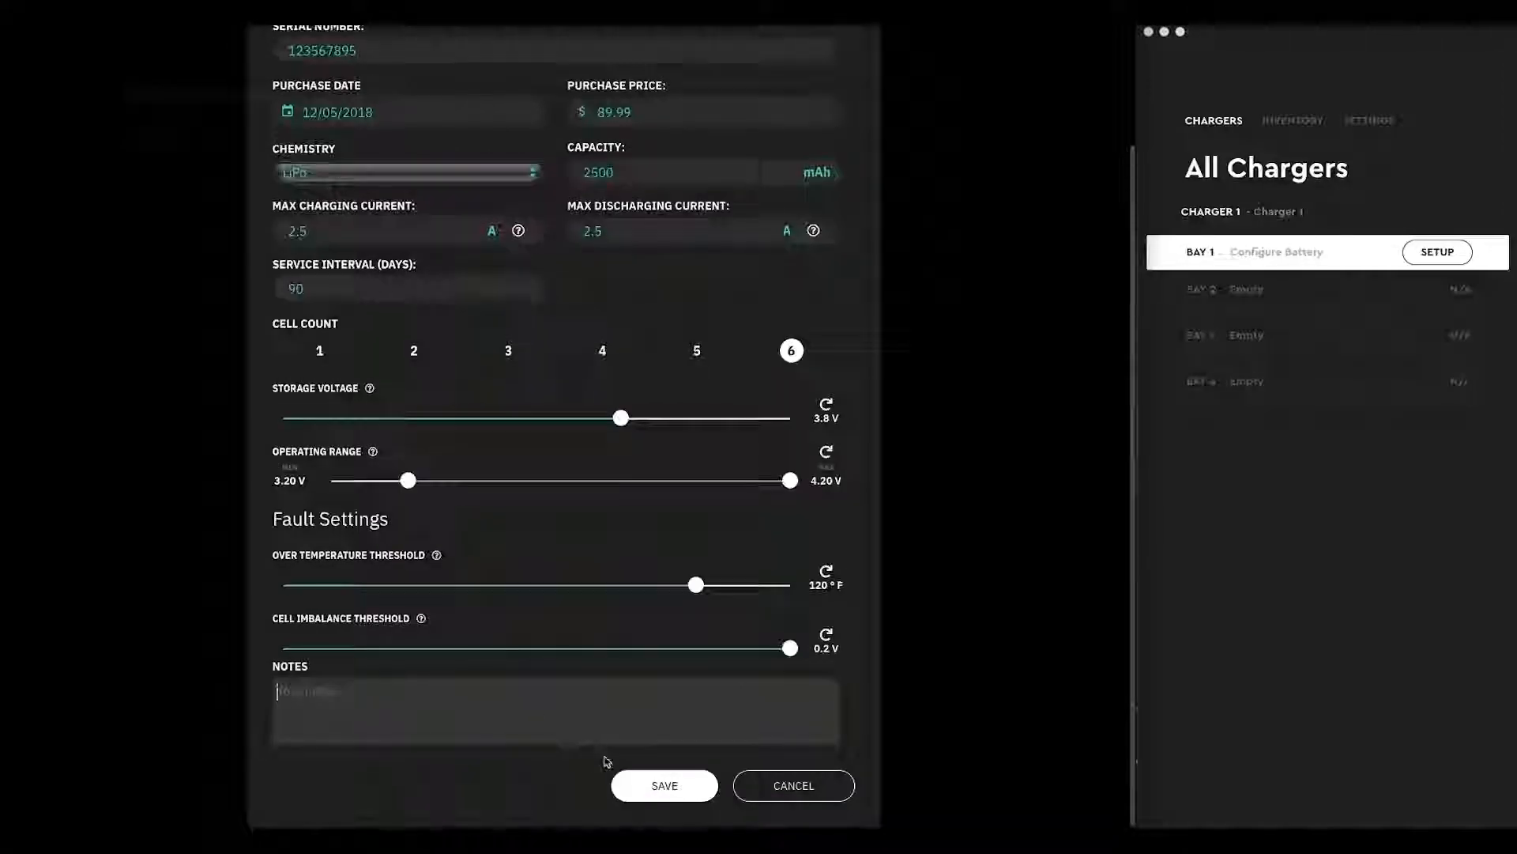
left_click(664, 793)
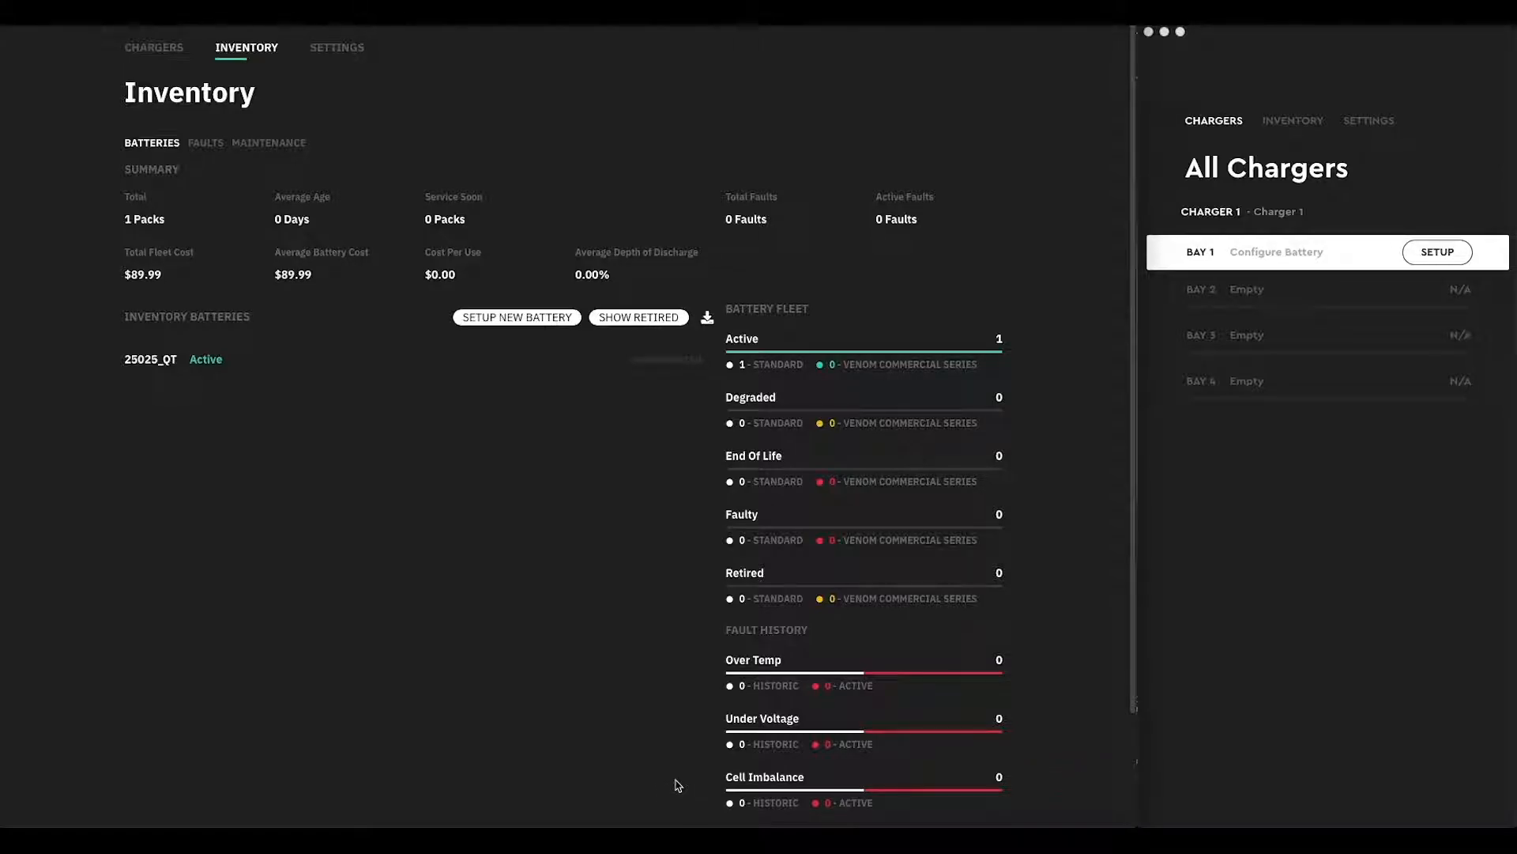
Open the configuration of battery 25025_QT to review its settings and close it without changes.
mouse_move(581, 360)
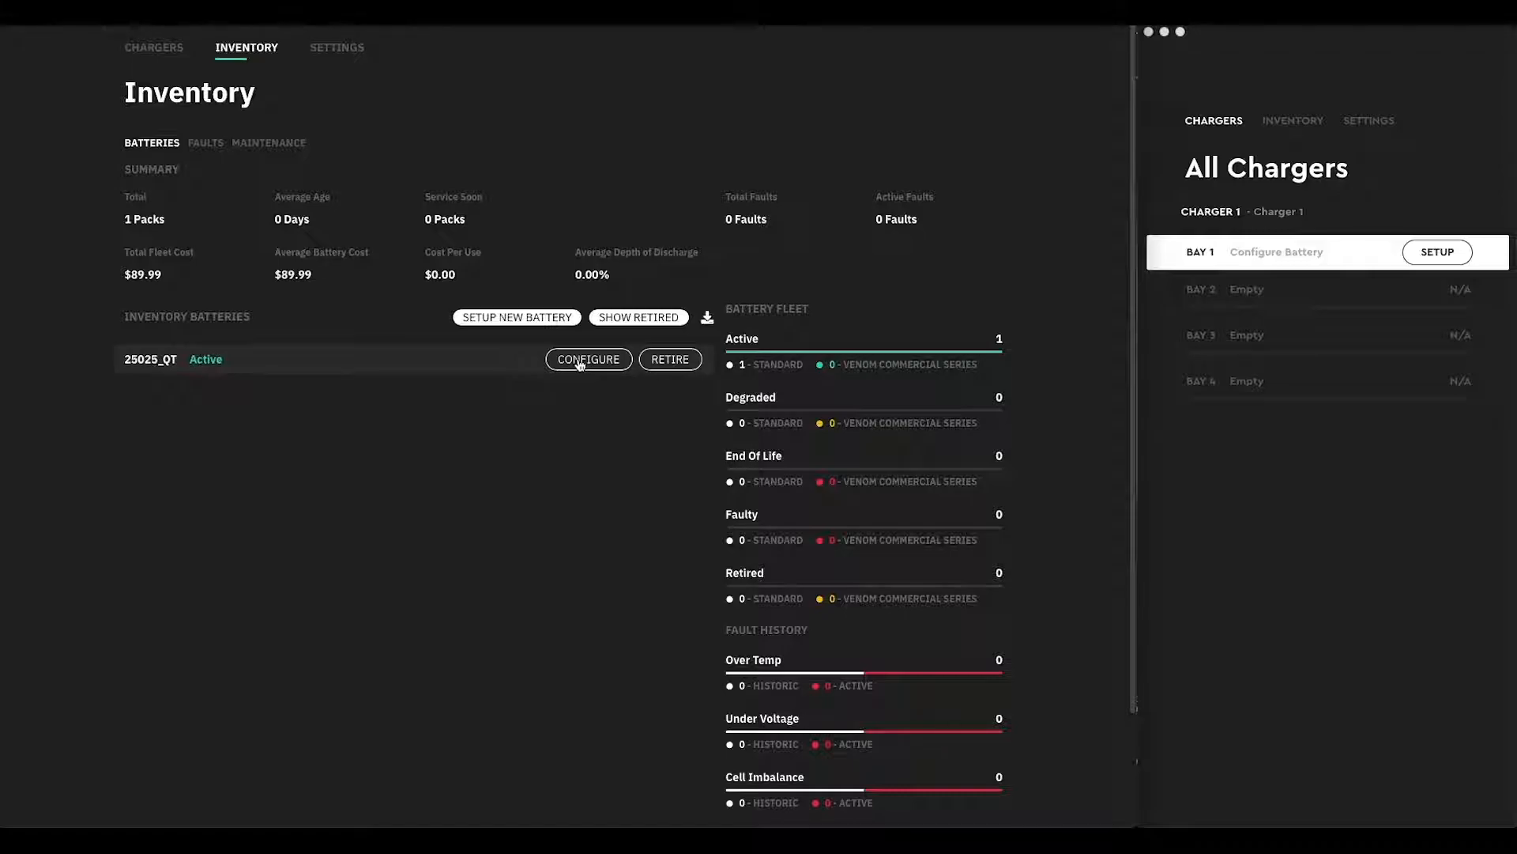
left_click(581, 361)
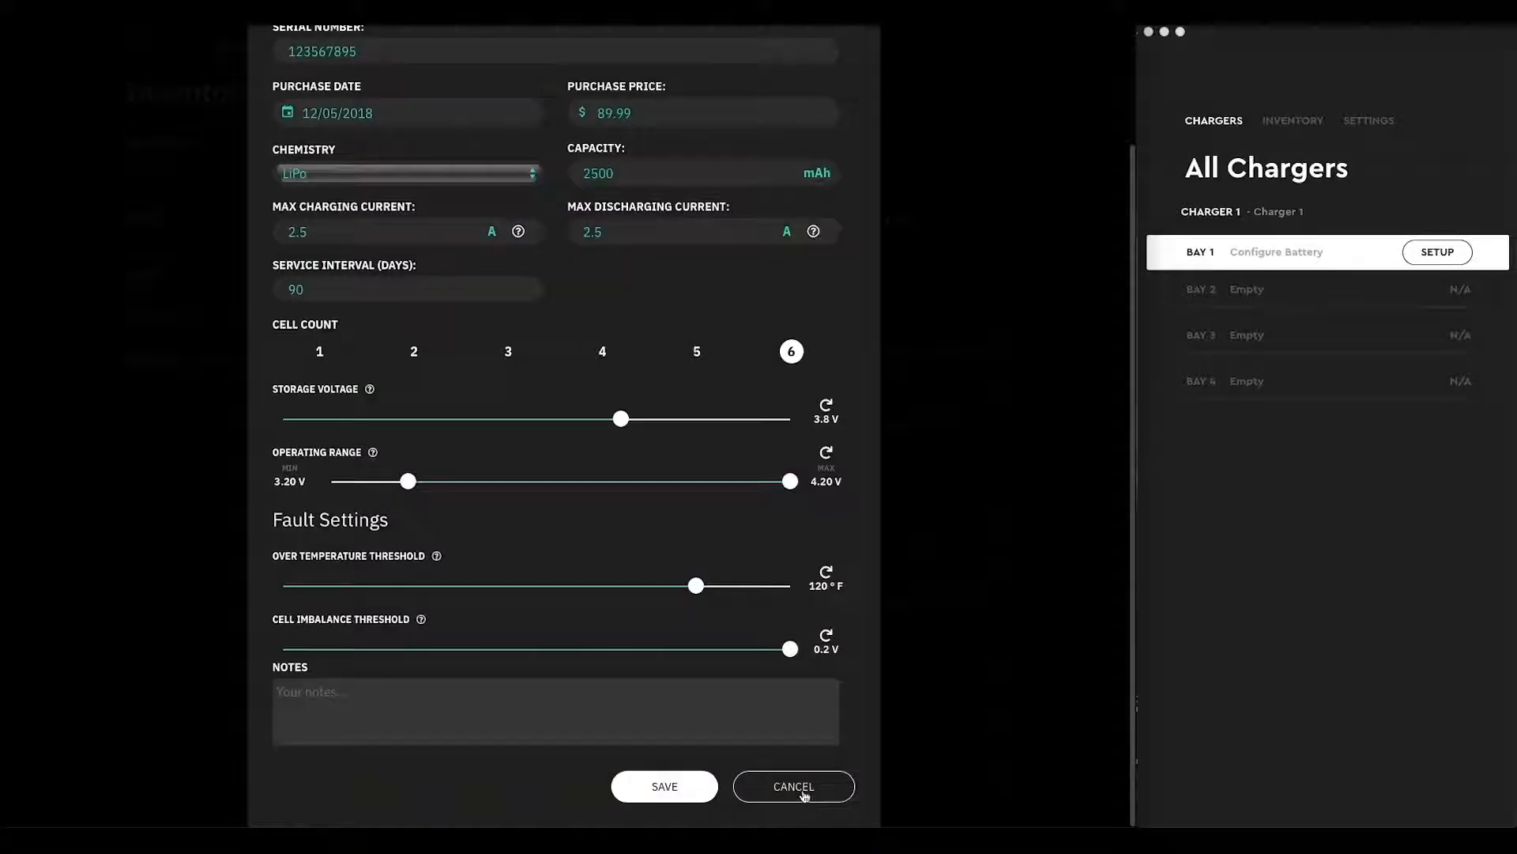
left_click(794, 786)
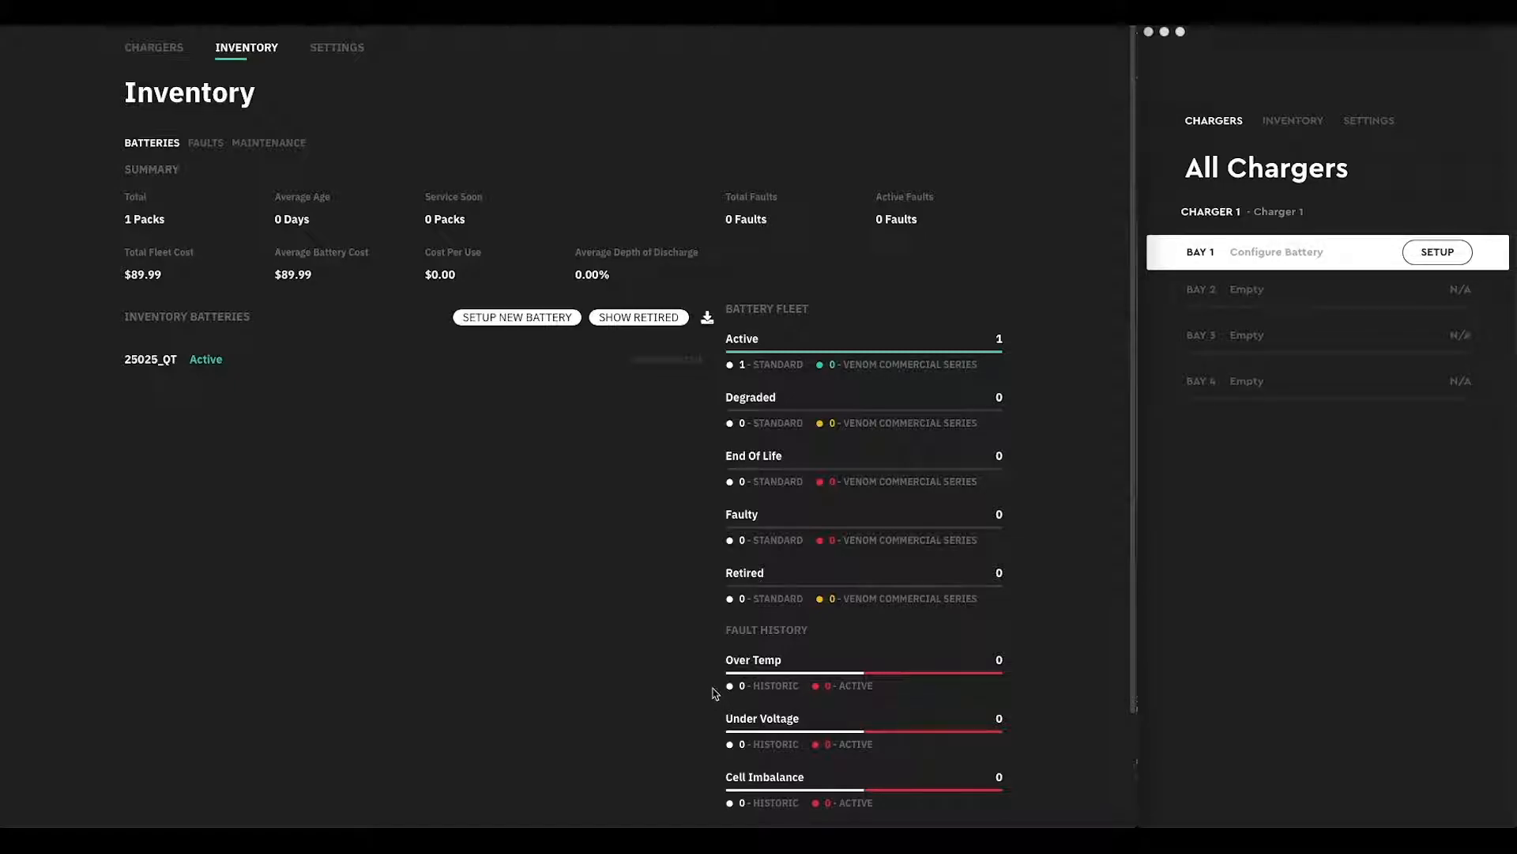
Look through the available models in the setup form for a new DJI battery and cancel the setup.
left_click(556, 321)
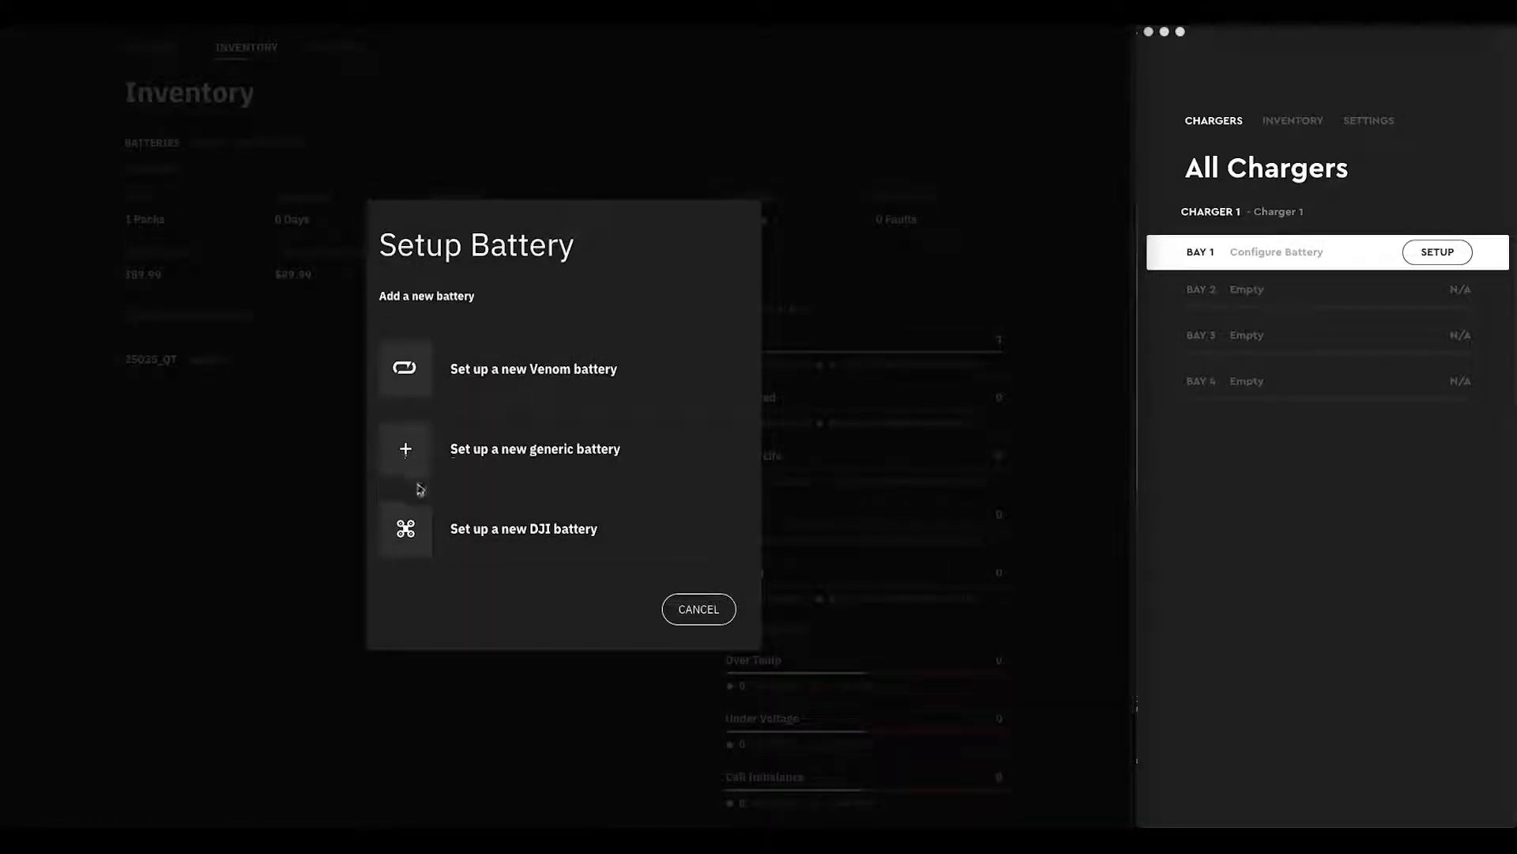
left_click(407, 515)
left_click(638, 273)
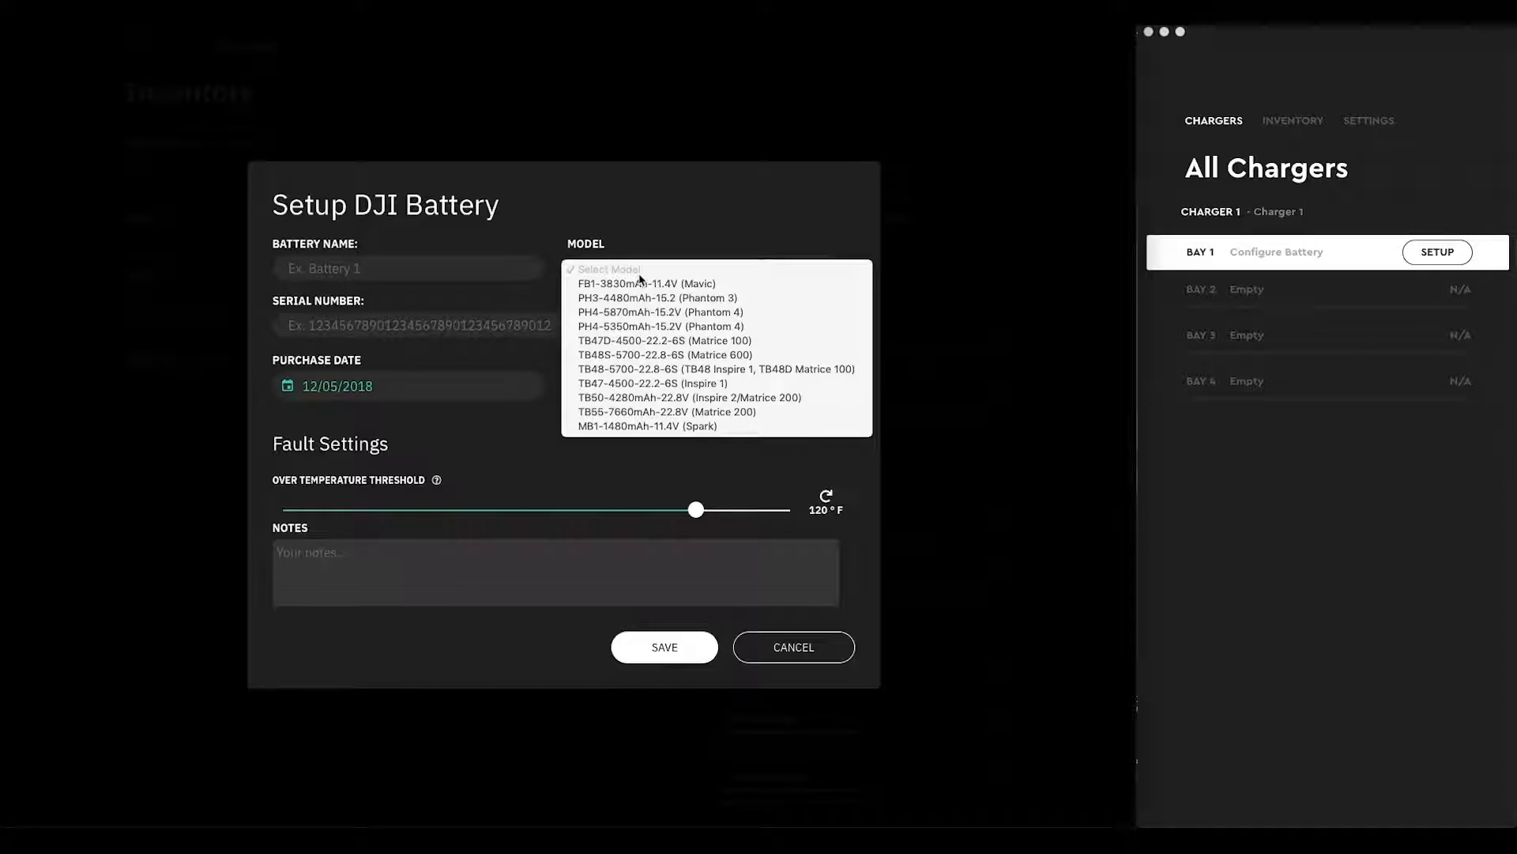
left_click(497, 435)
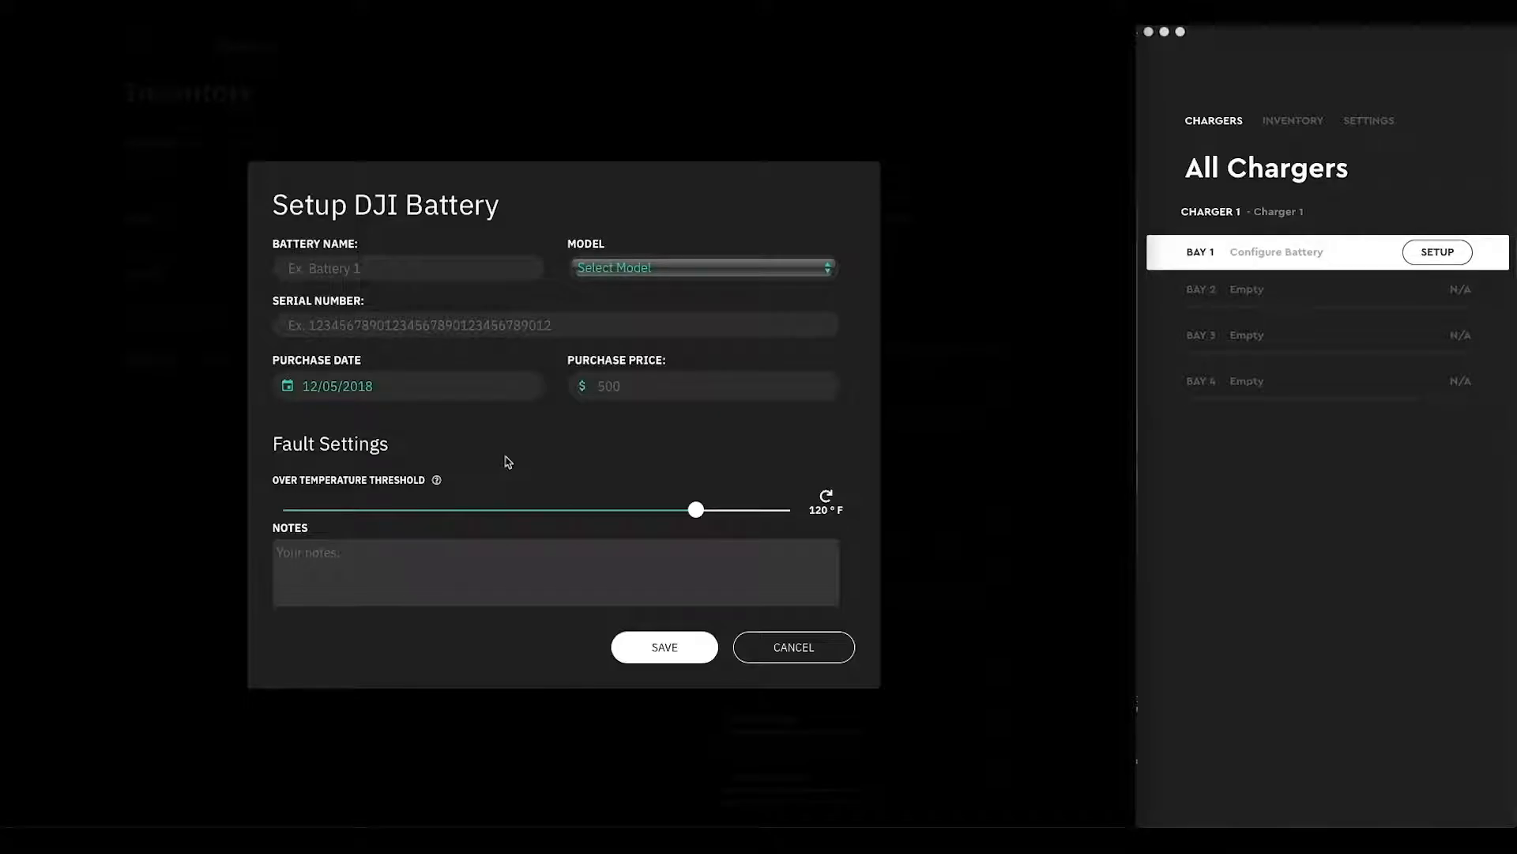
left_click(797, 650)
left_click(677, 609)
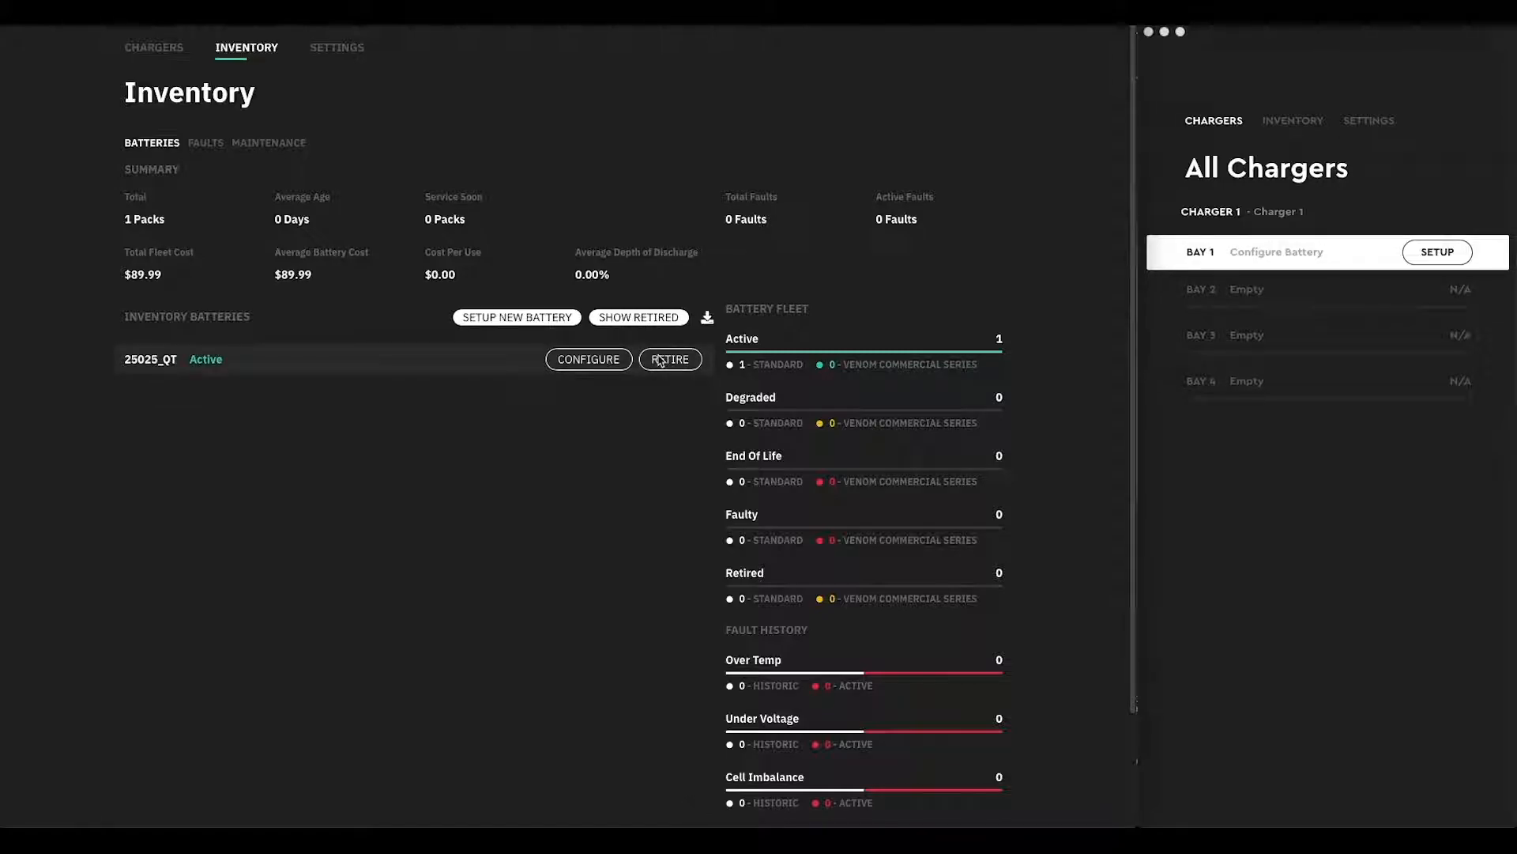
Retire battery 25025_QT, and view the options for retired batteries before returning to the active list.
left_click(660, 360)
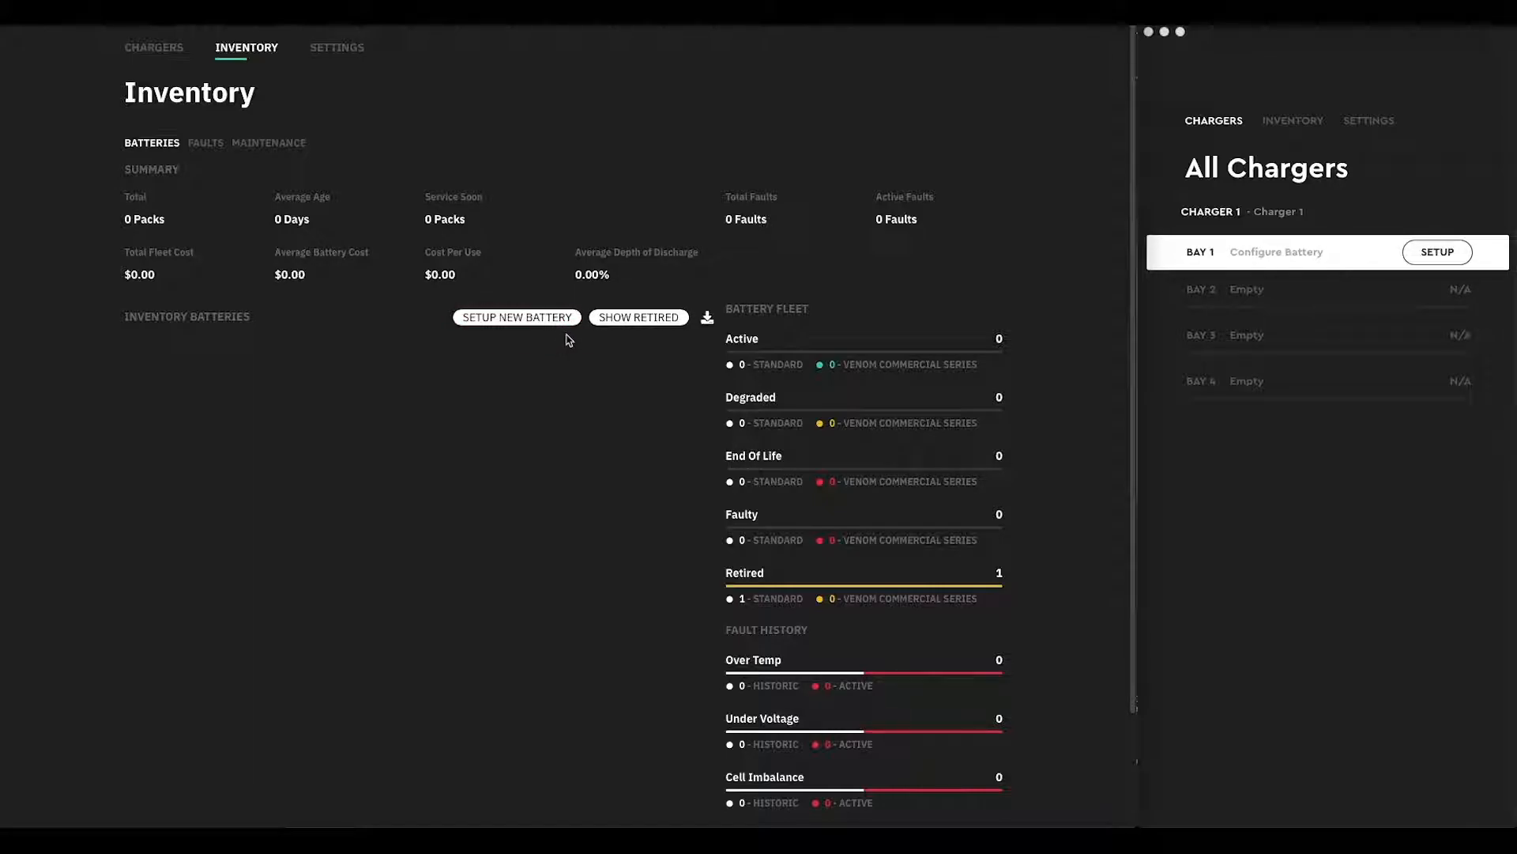
left_click(606, 324)
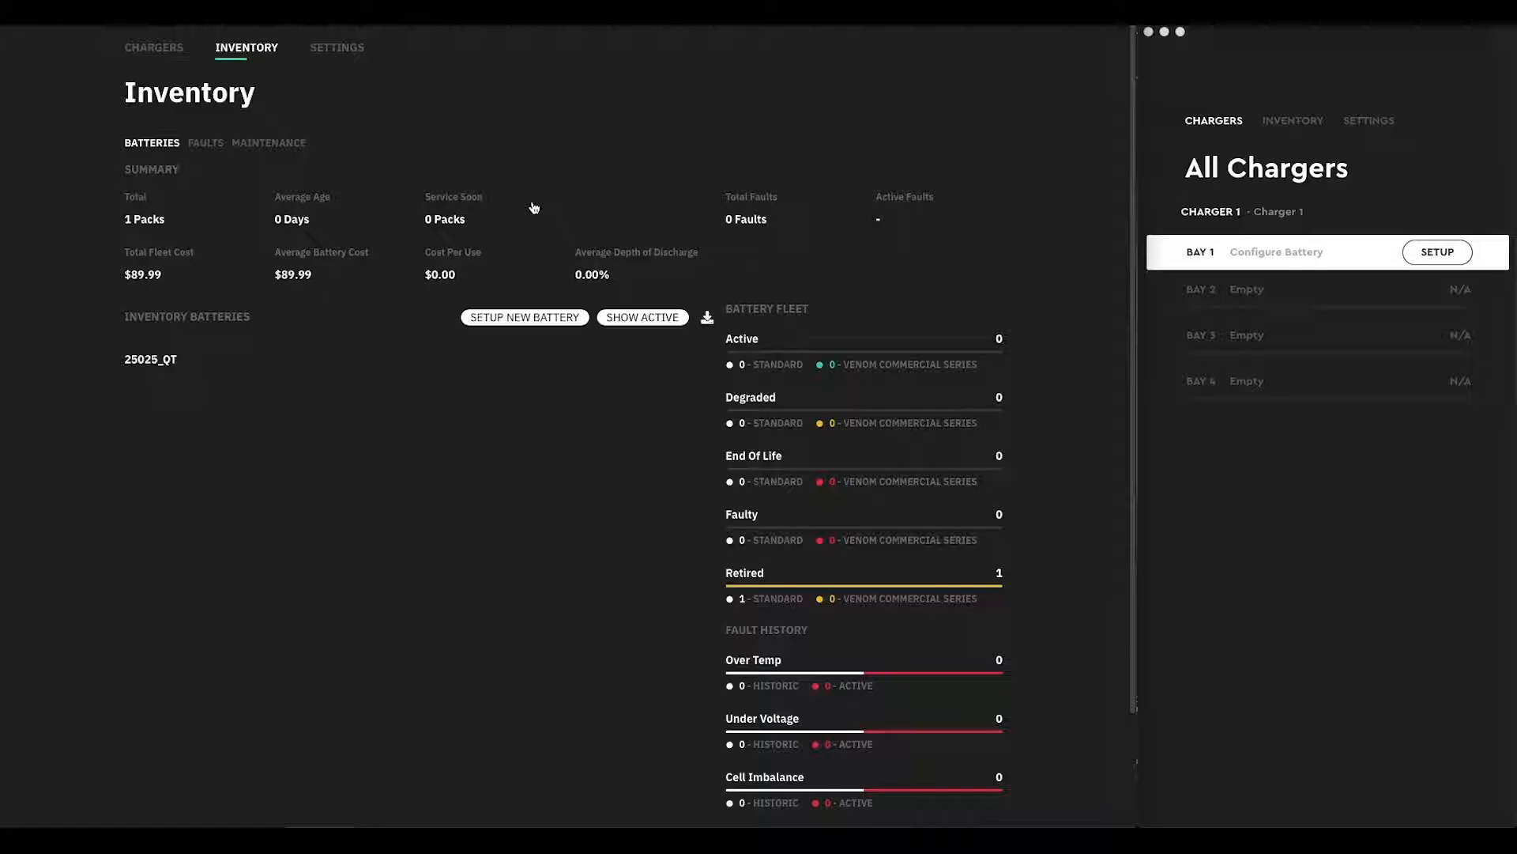
mouse_move(566, 368)
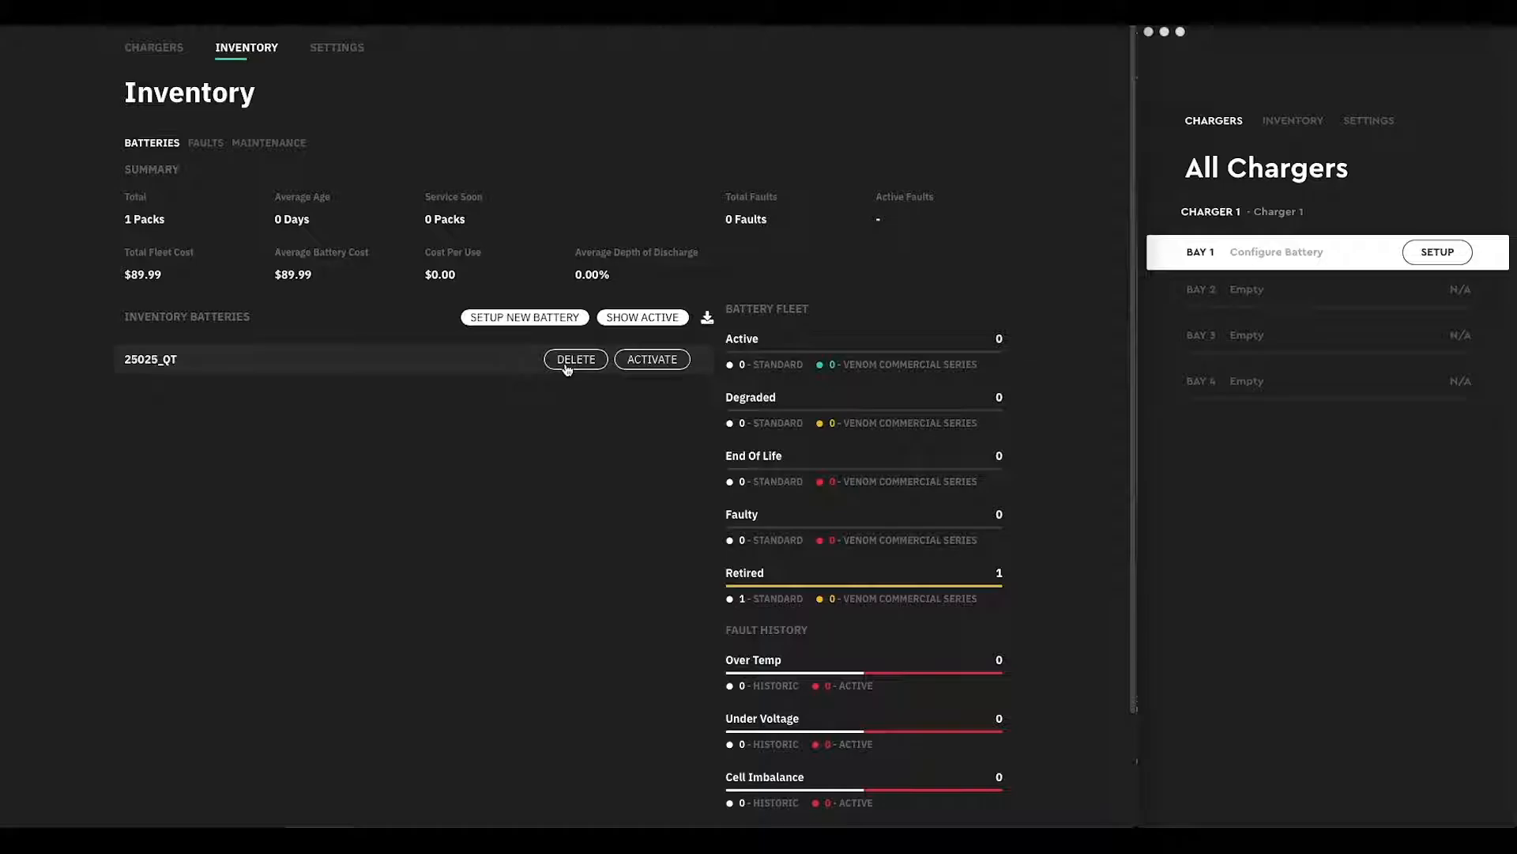
left_click(672, 325)
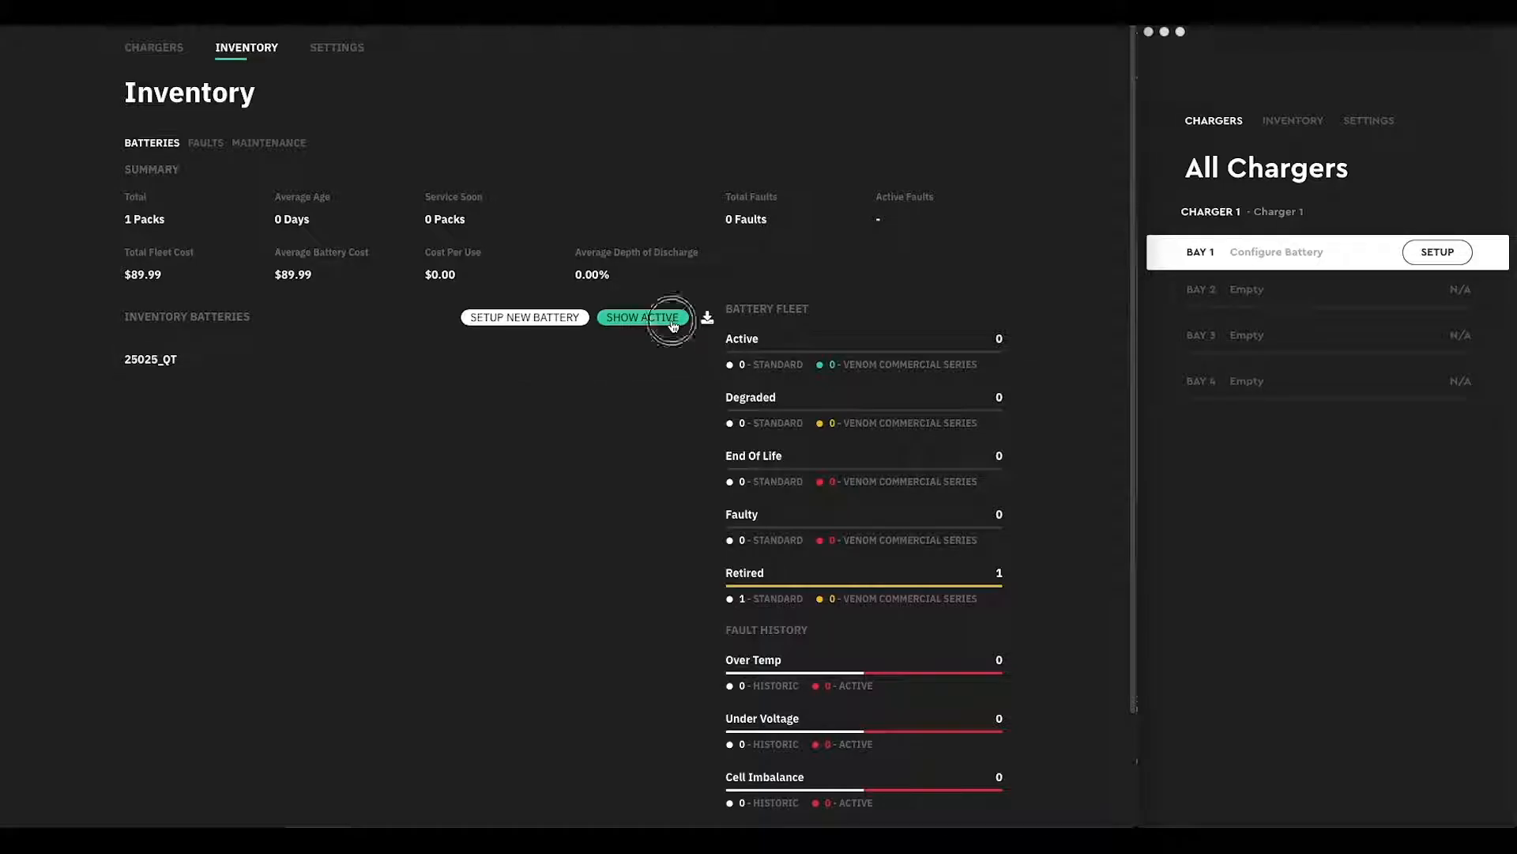